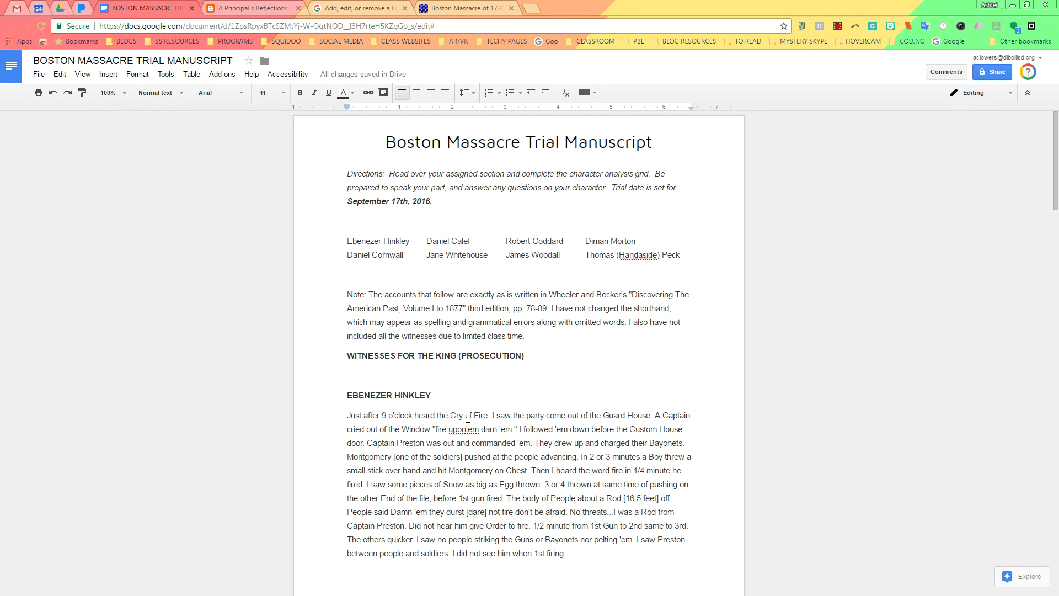
left_click(347, 395)
left_click(108, 74)
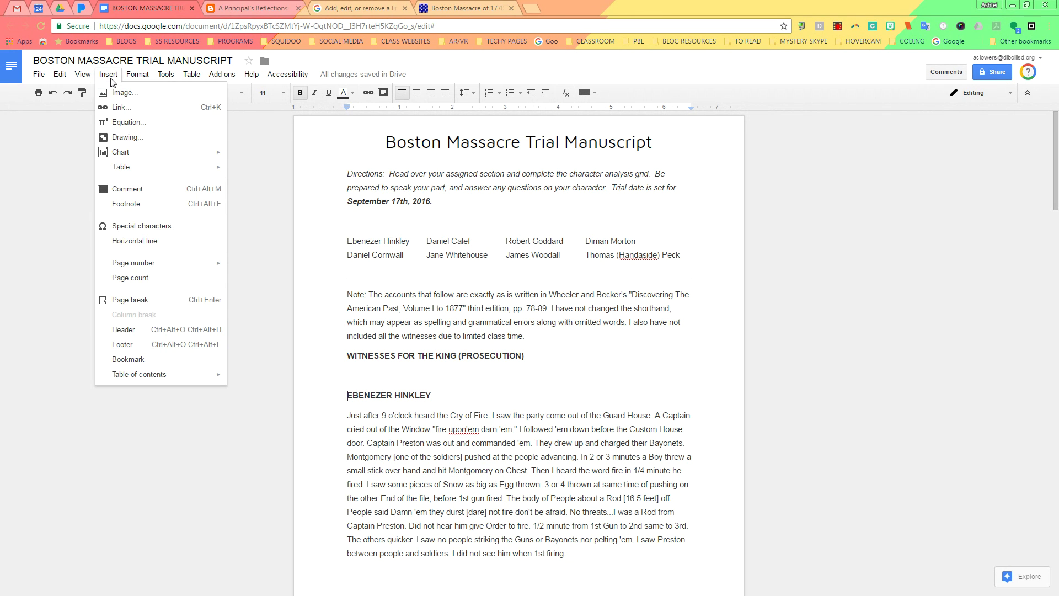
left_click(135, 361)
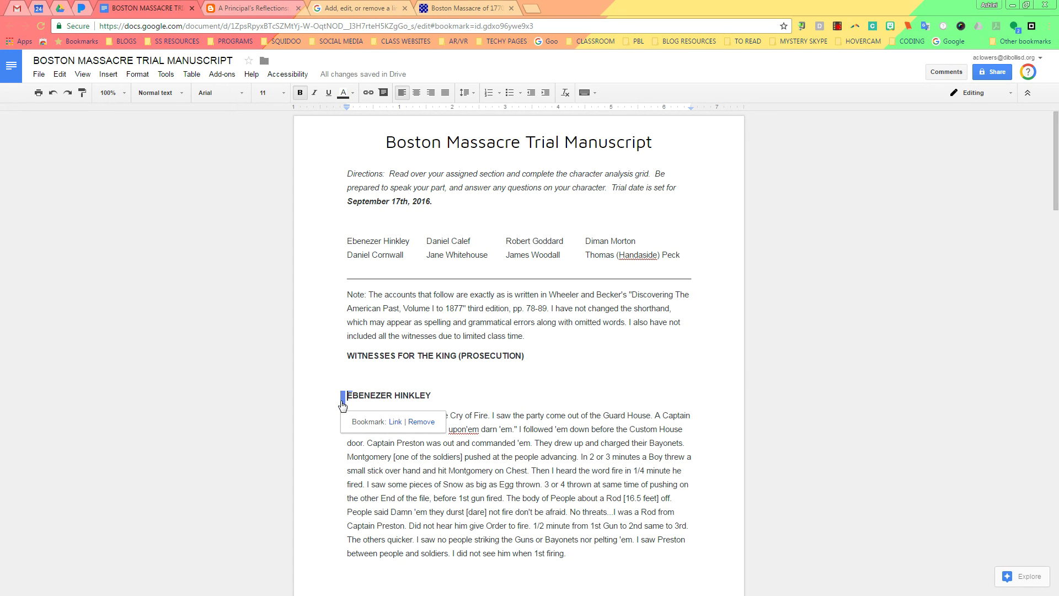
left_click(395, 244)
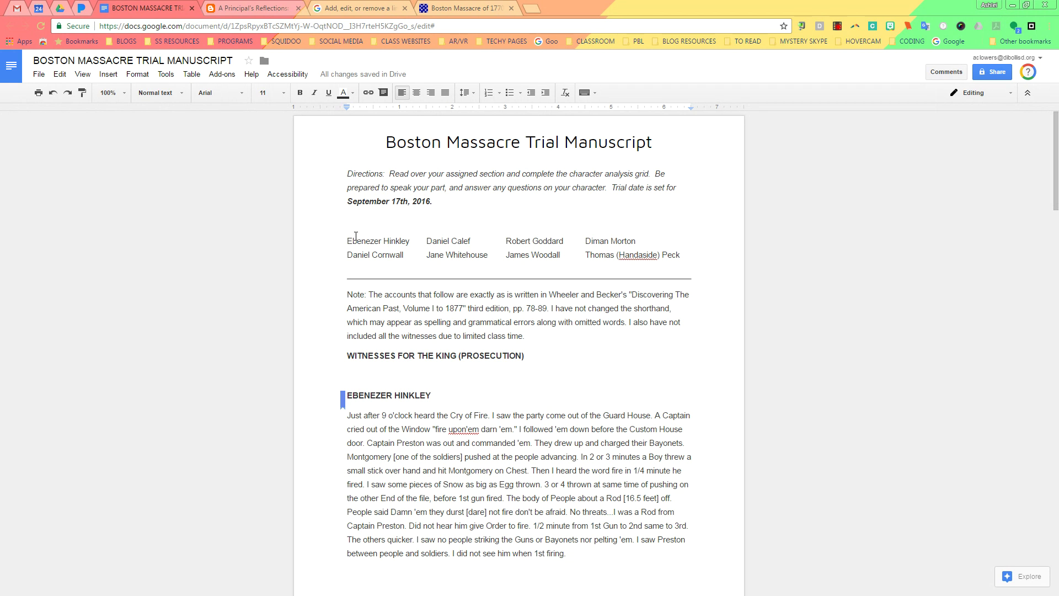
left_click_drag(347, 241, 411, 241)
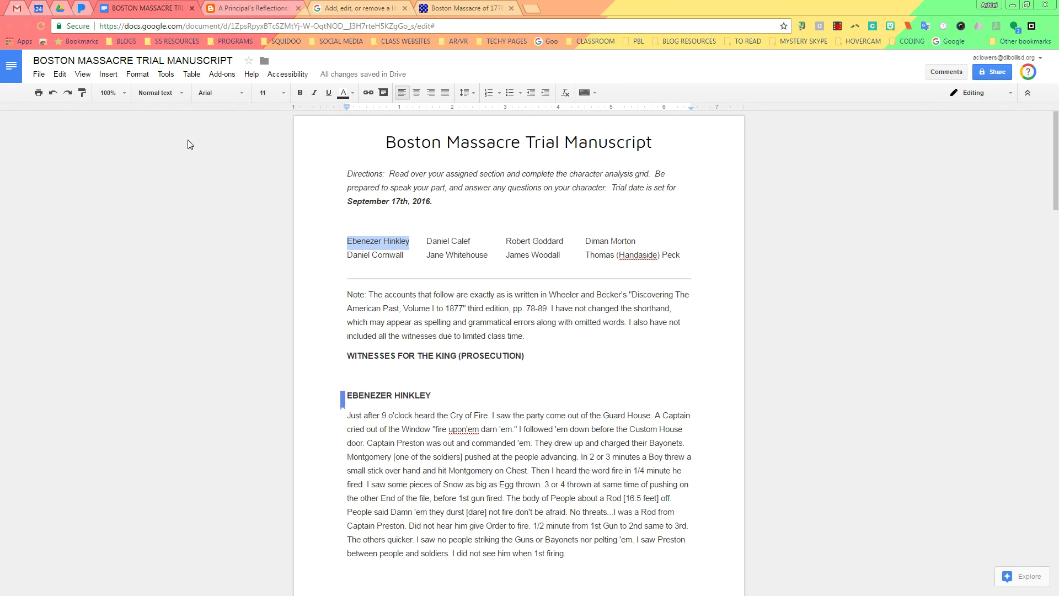
left_click(109, 74)
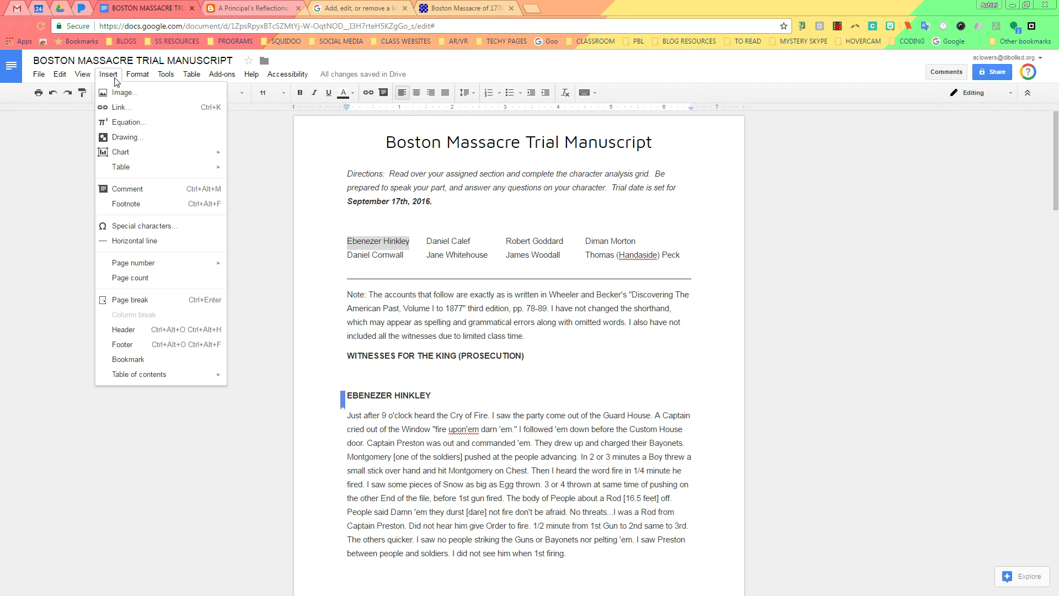
left_click(117, 108)
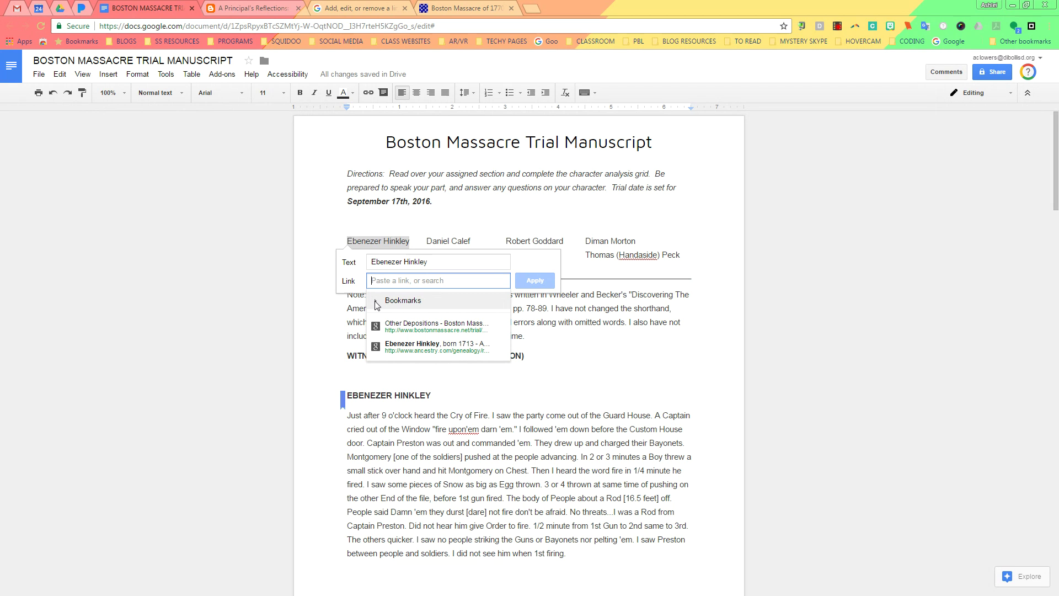
left_click(377, 303)
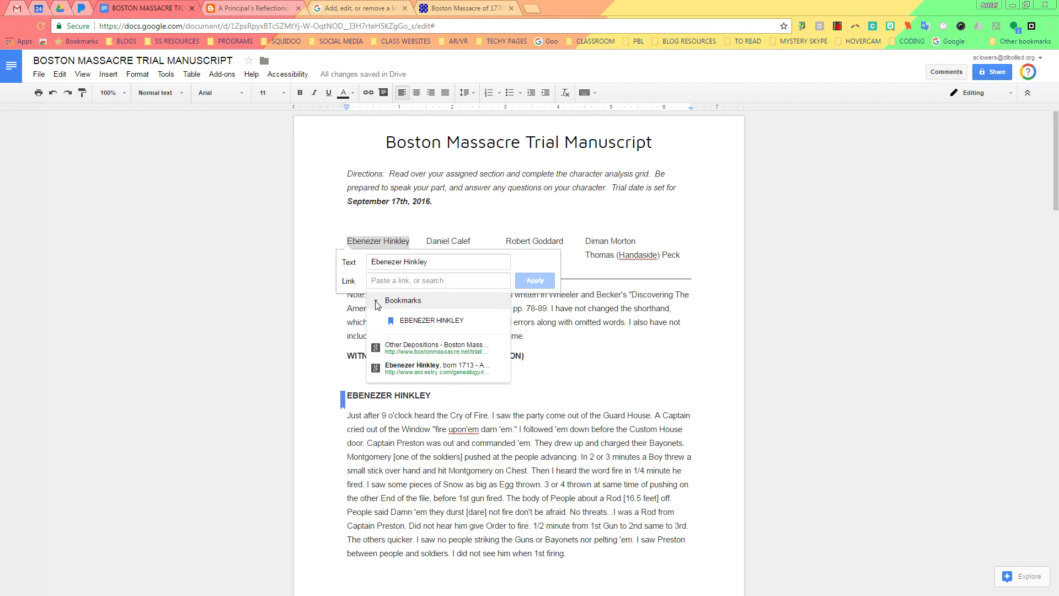
left_click(431, 321)
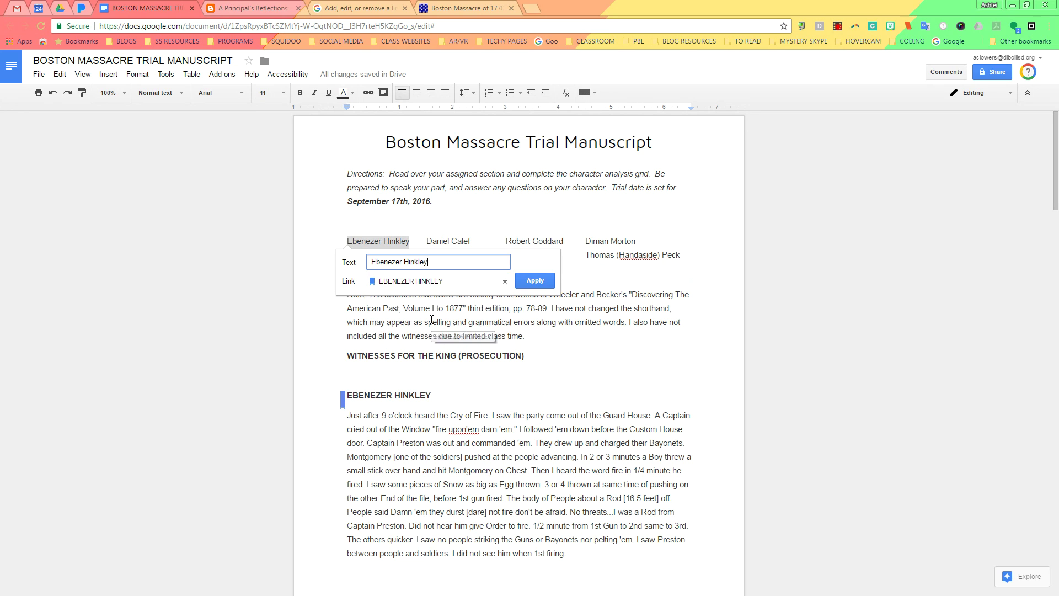
left_click(535, 281)
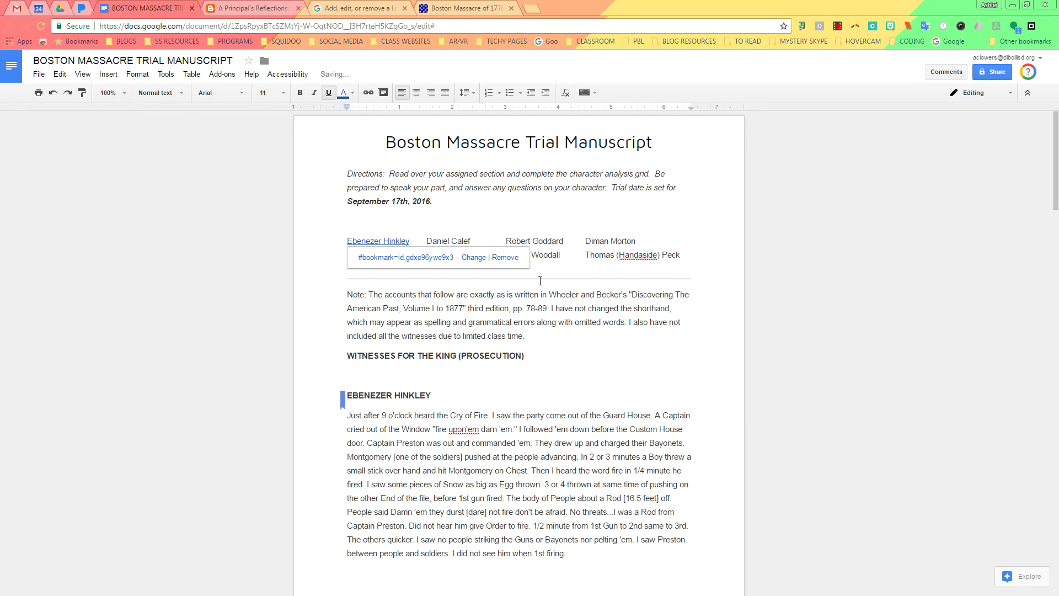
Step: Follow the new Ebenezer Hinkley link to confirm it jumps to the heading
left_click(631, 371)
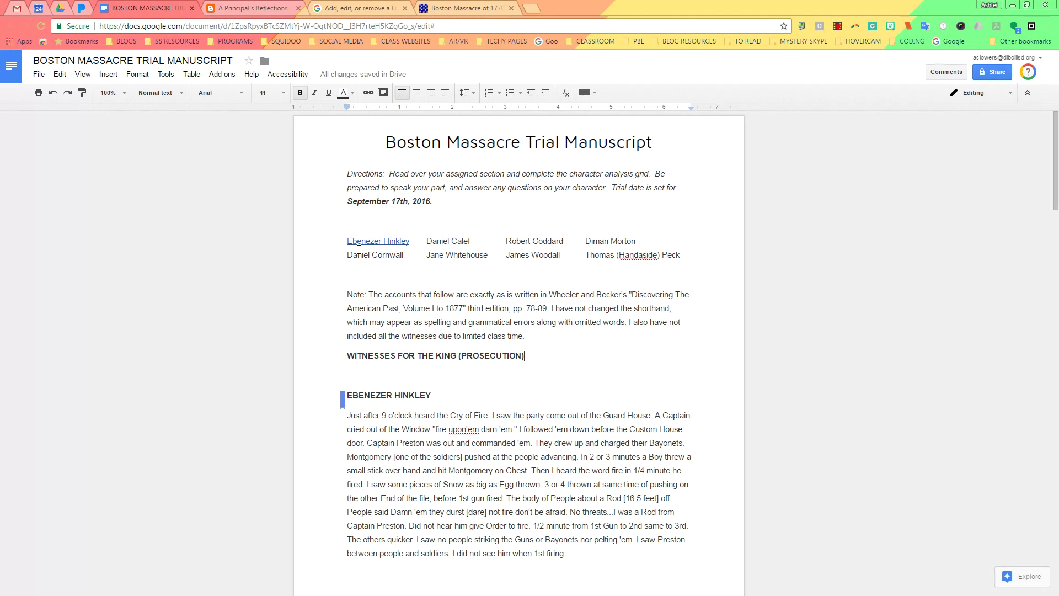
left_click(393, 241)
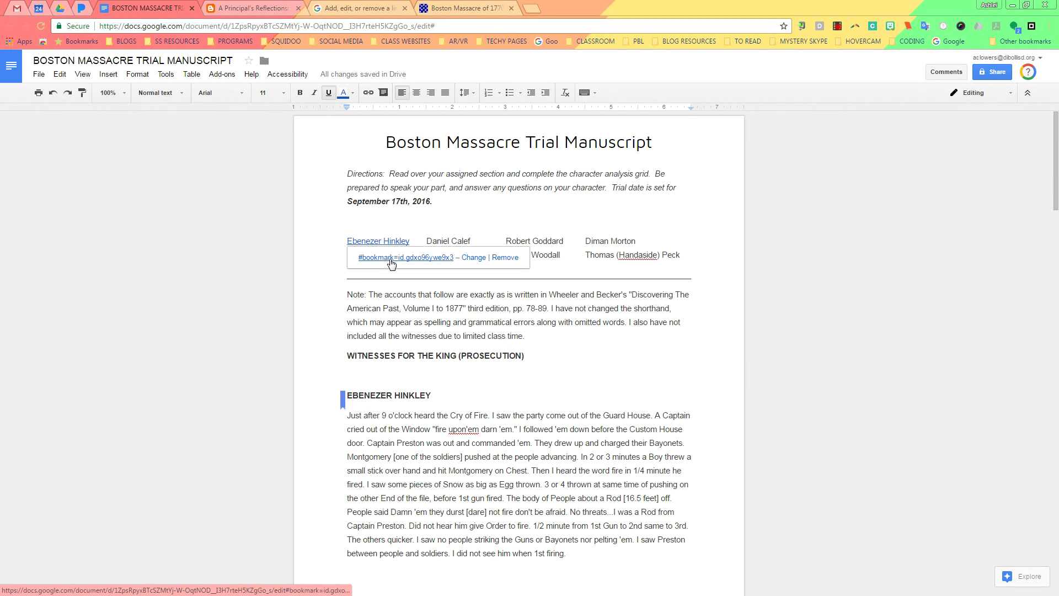
left_click(391, 259)
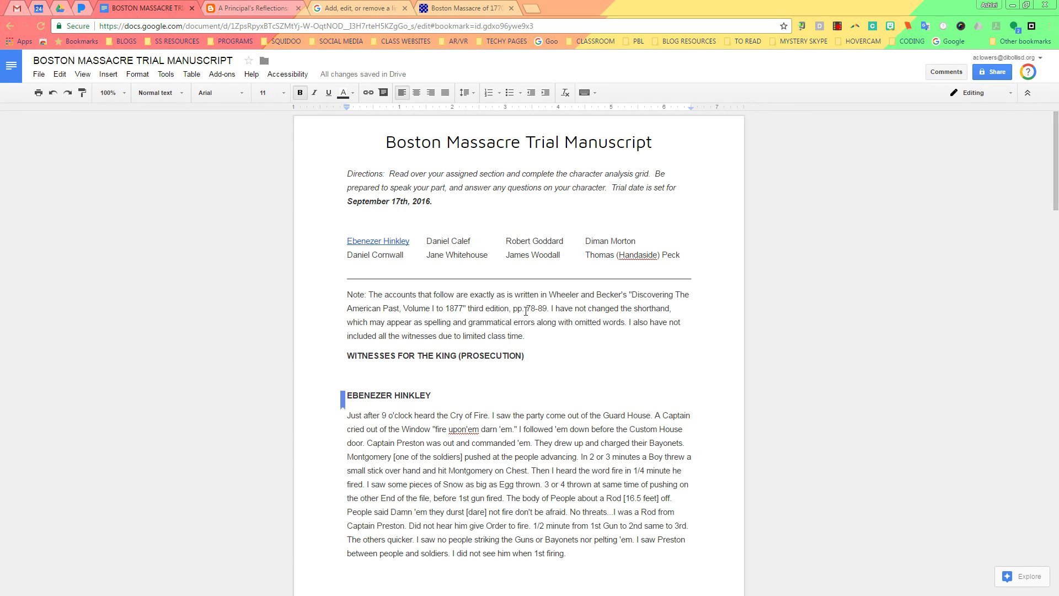
Step: Bookmark the DANIEL CORNWALL heading, then scroll back to the manuscript's top
scroll(519, 357, "down", 17)
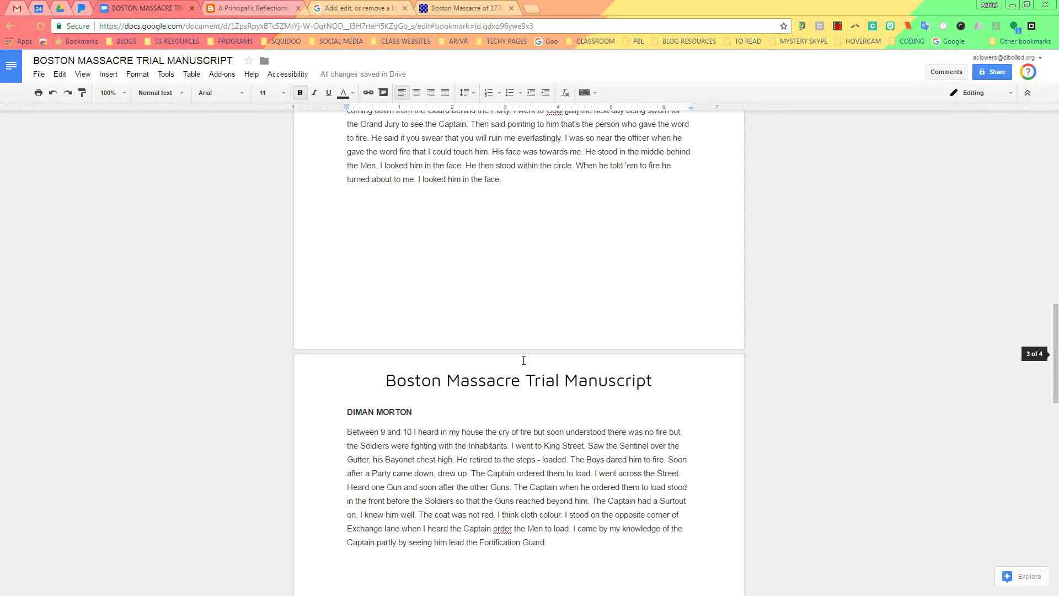
scroll(524, 361, "down", 8)
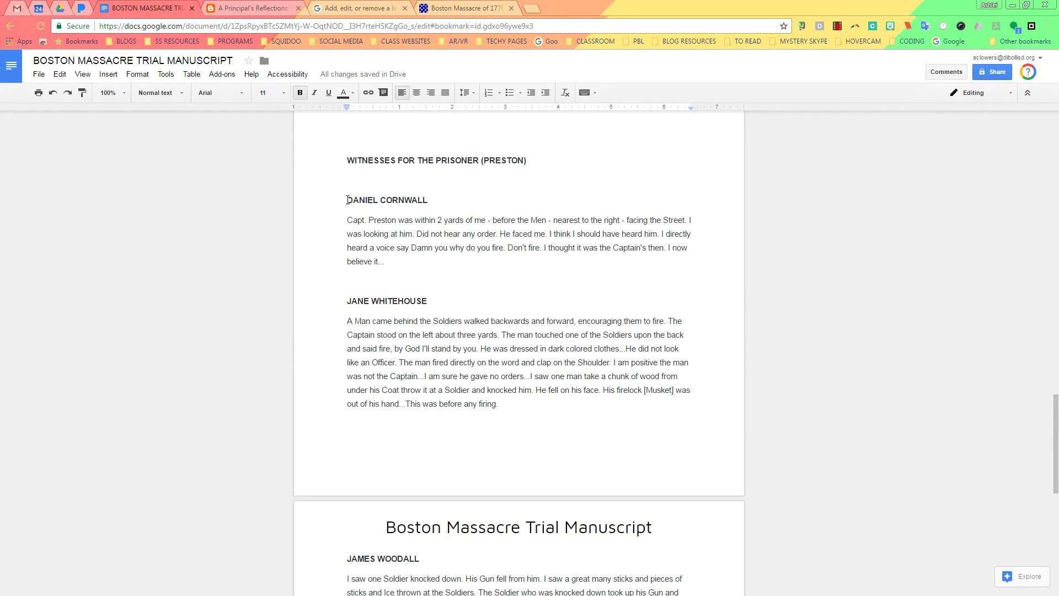
left_click(348, 199)
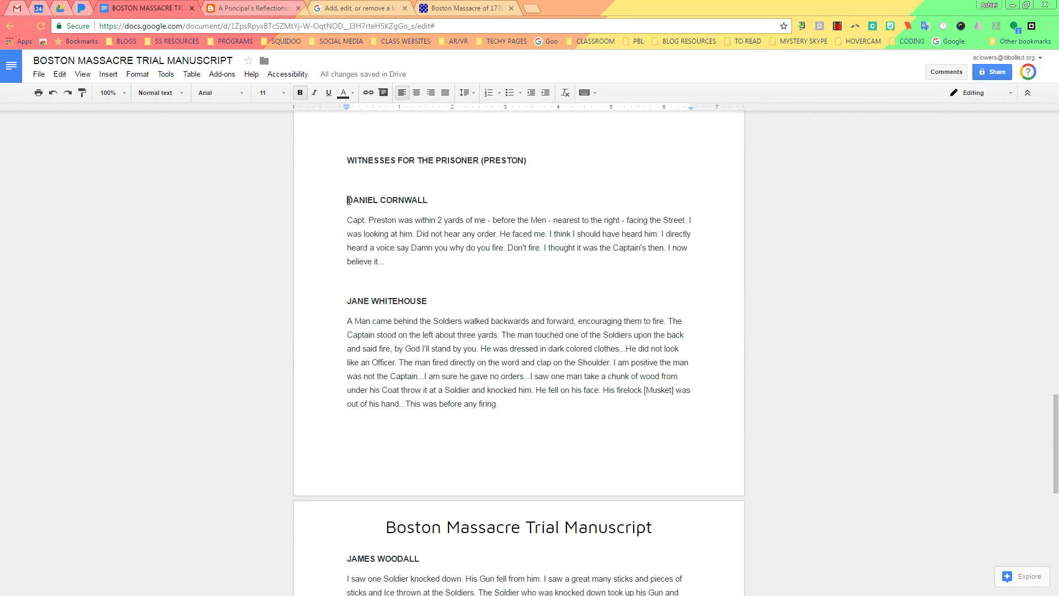
left_click(109, 75)
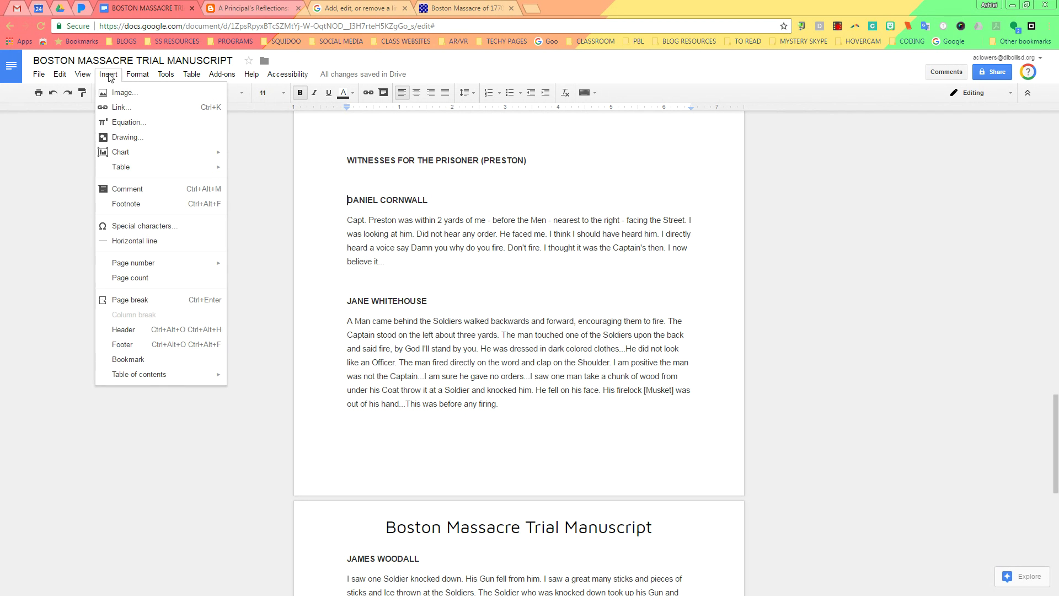
left_click(174, 360)
left_click(479, 202)
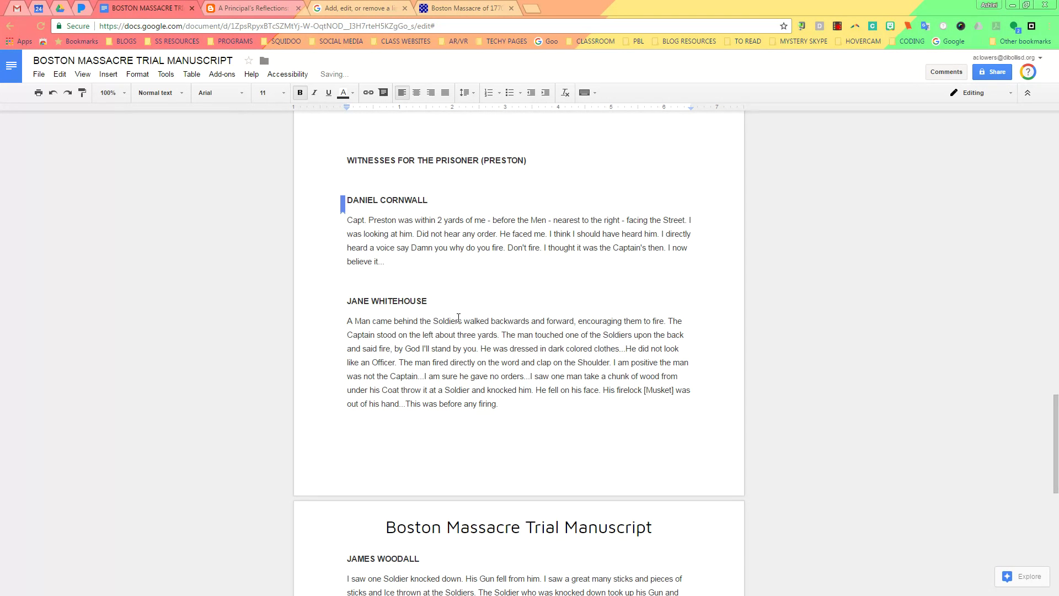
scroll(458, 319, "up", 20)
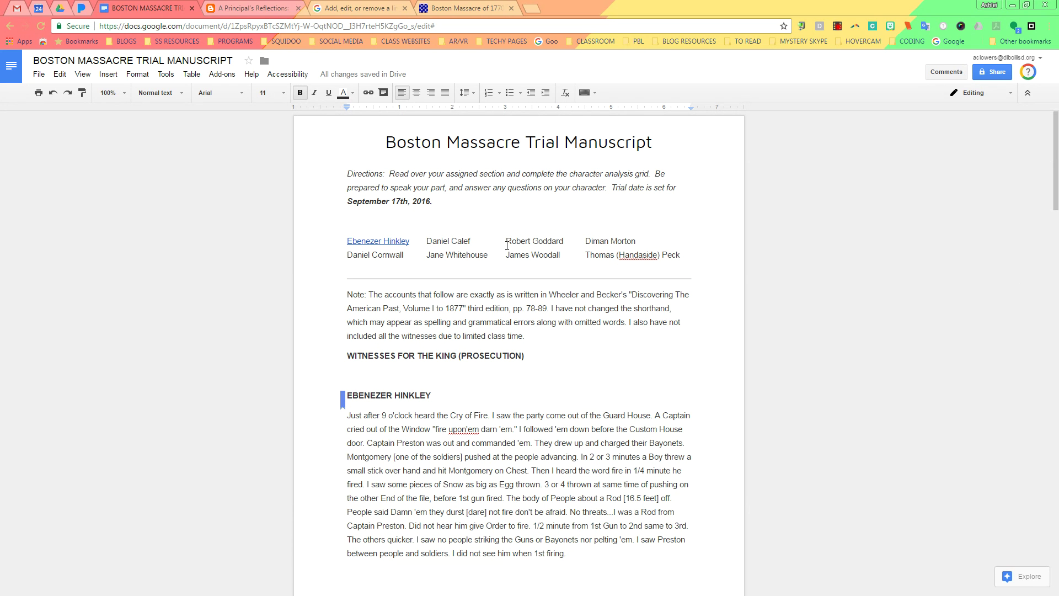
left_click_drag(347, 254, 403, 256)
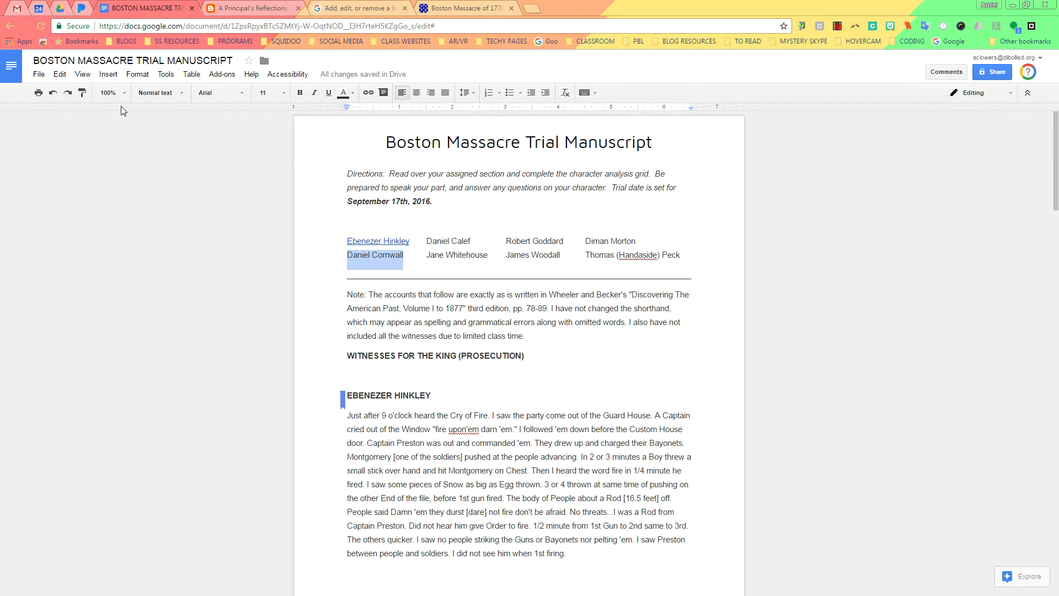
left_click(108, 74)
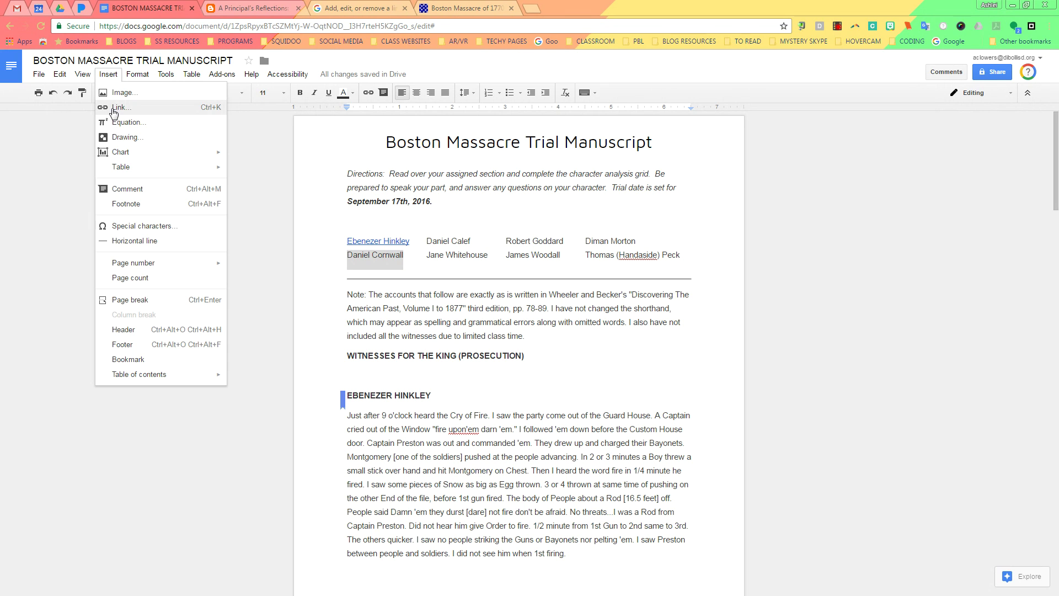
left_click(114, 108)
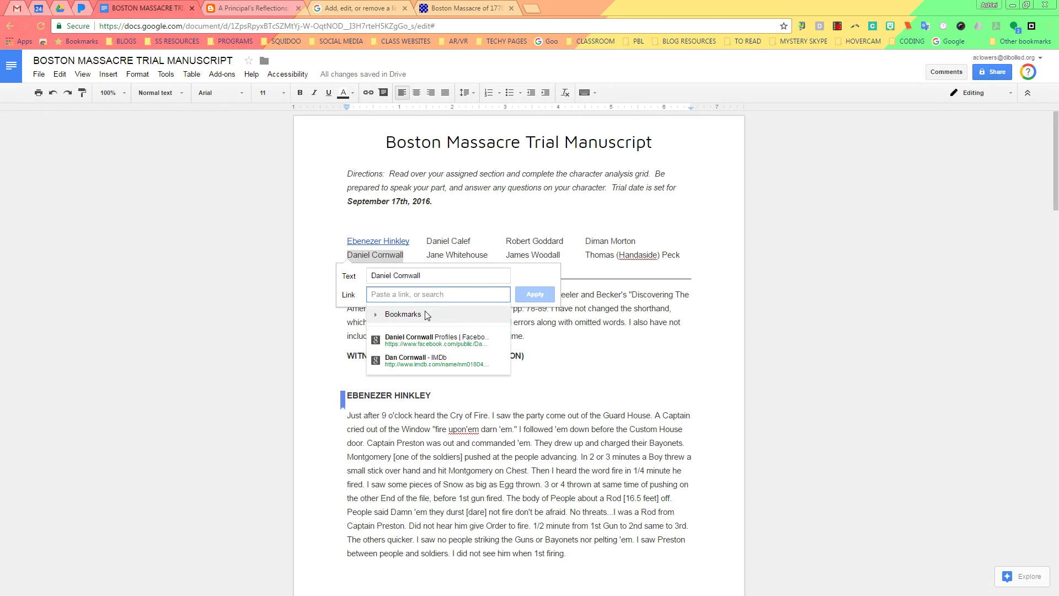
left_click(376, 315)
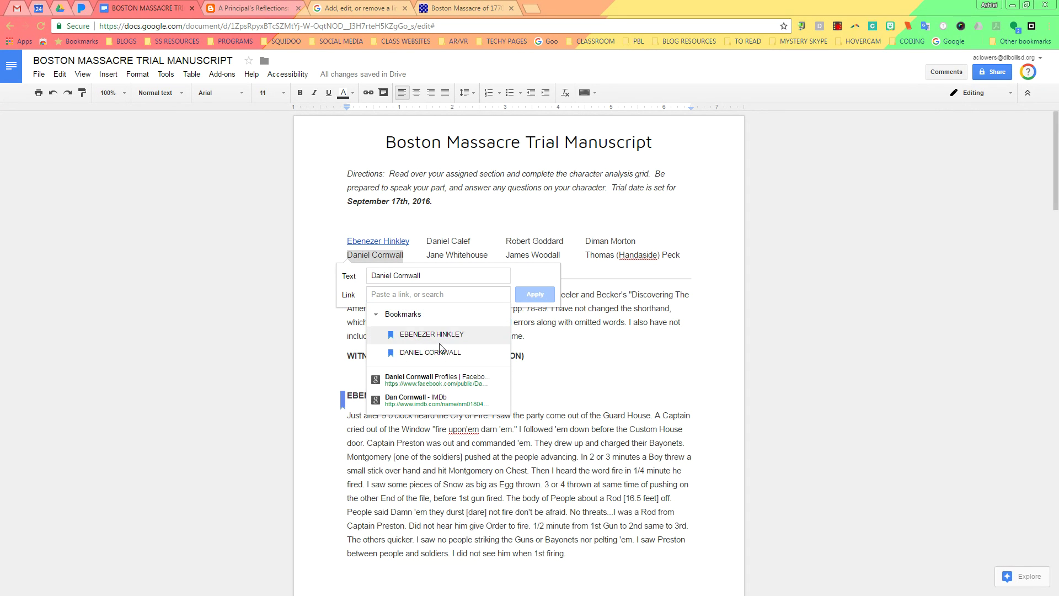
left_click(442, 352)
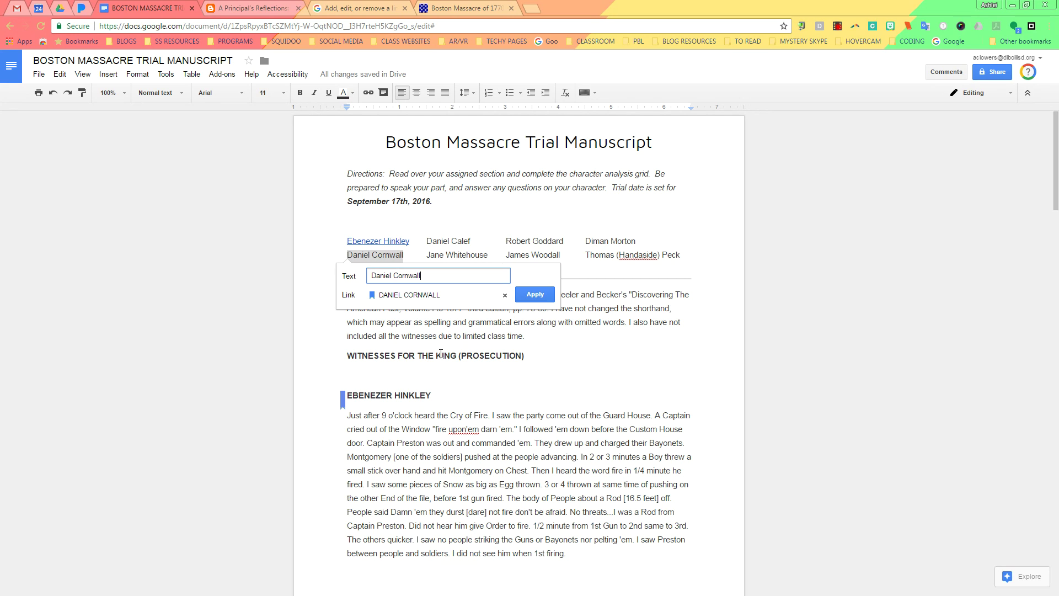
left_click(549, 301)
left_click(647, 274)
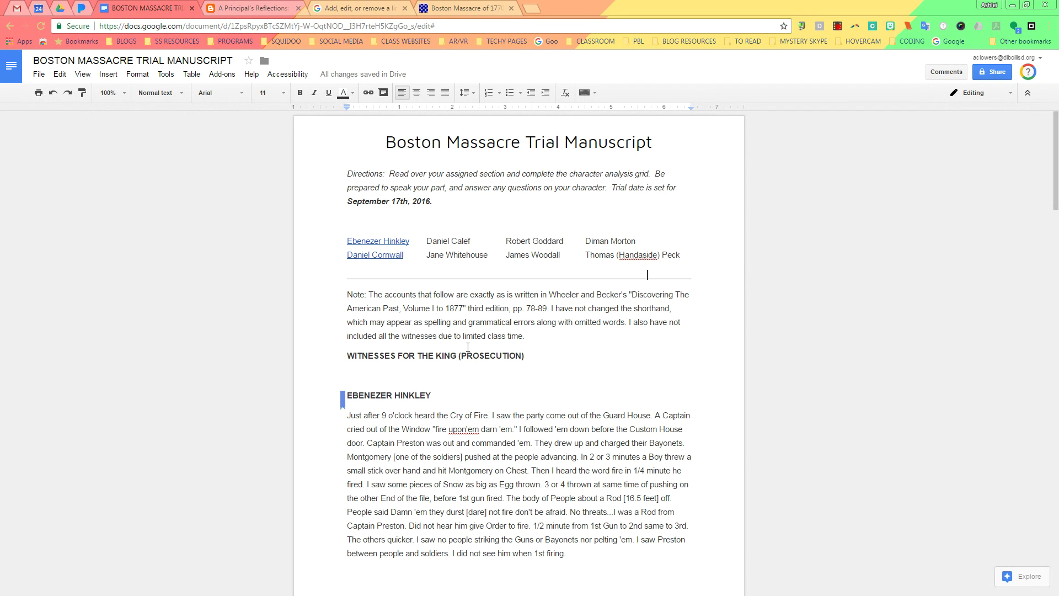
scroll(452, 326, "down", 5)
scroll(473, 349, "down", 17)
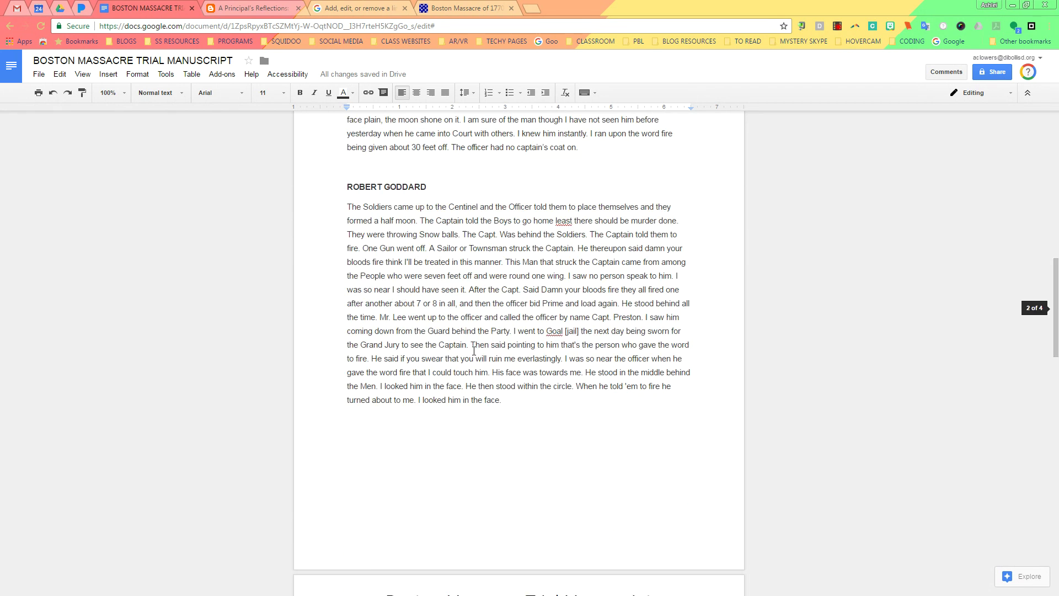
scroll(472, 349, "down", 1)
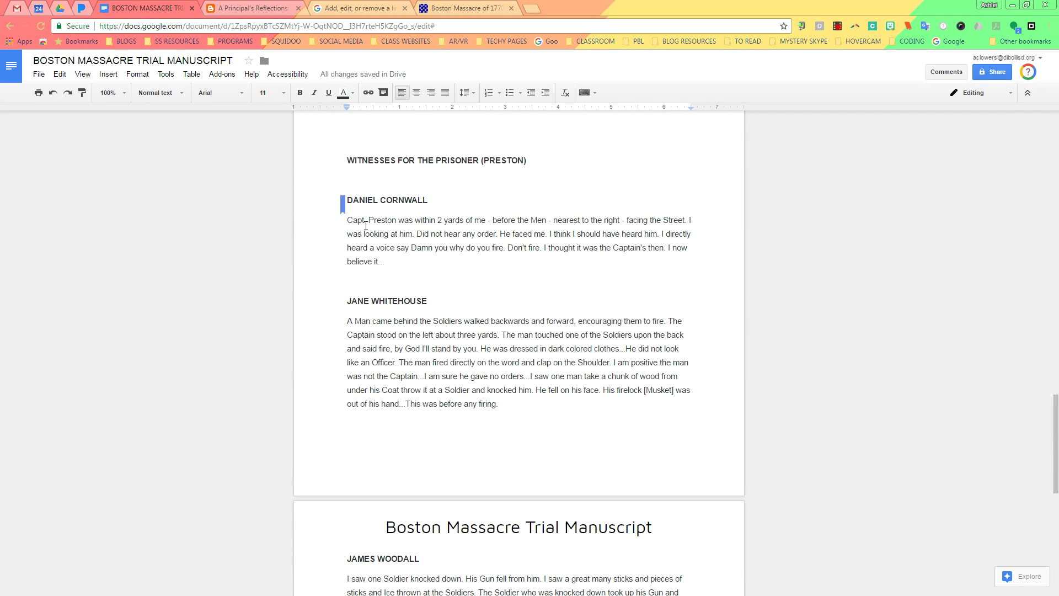
left_click(342, 201)
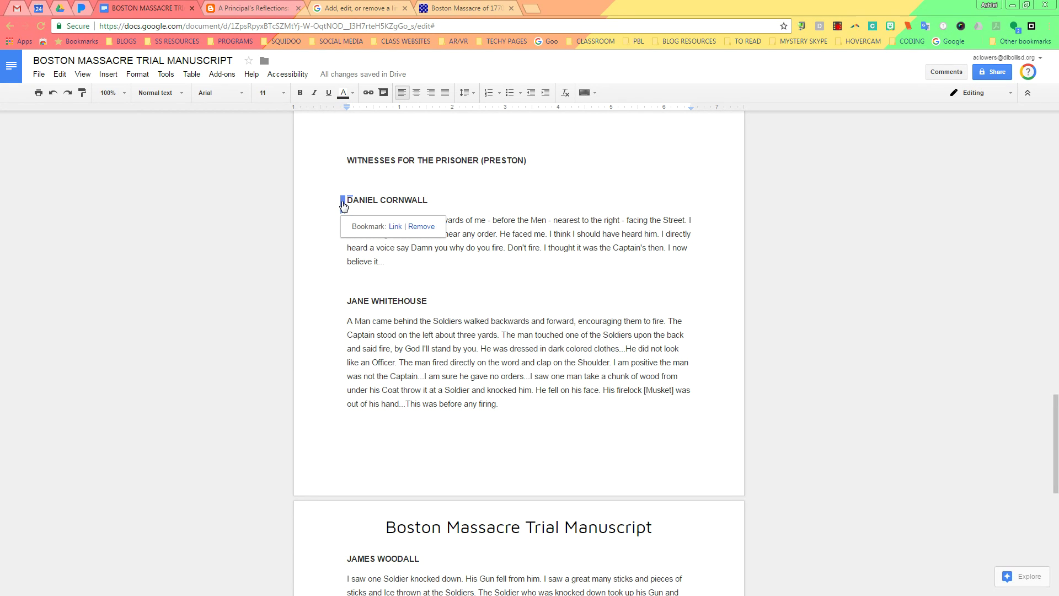
left_click(394, 227)
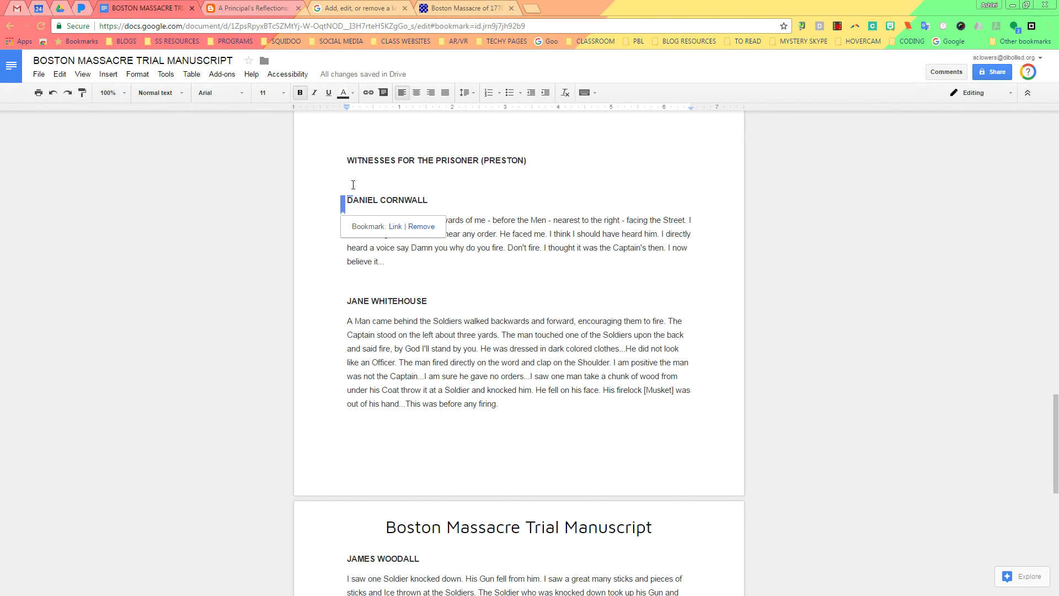
left_click(515, 201)
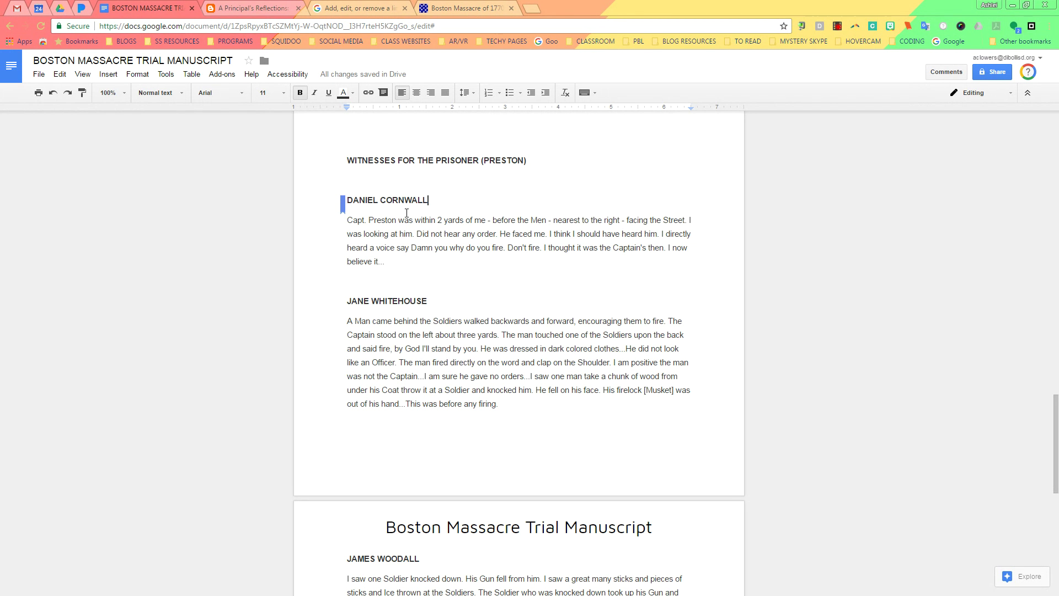
Step: Select 'Boston Massacre' in the header title and start inserting a link
scroll(411, 251, "up", 20)
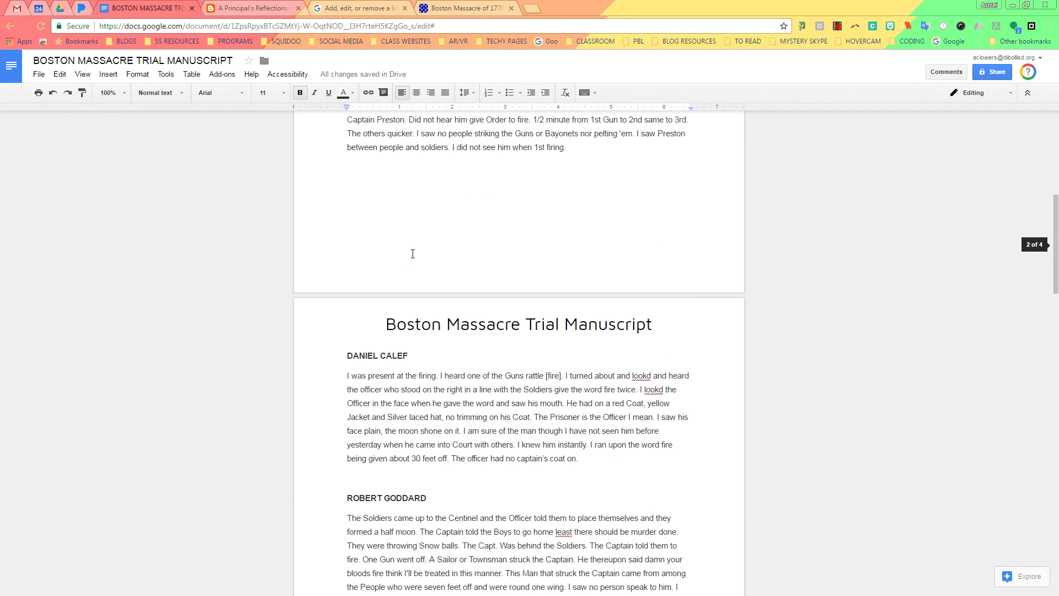
scroll(415, 255, "down", 1)
scroll(415, 255, "up", 1)
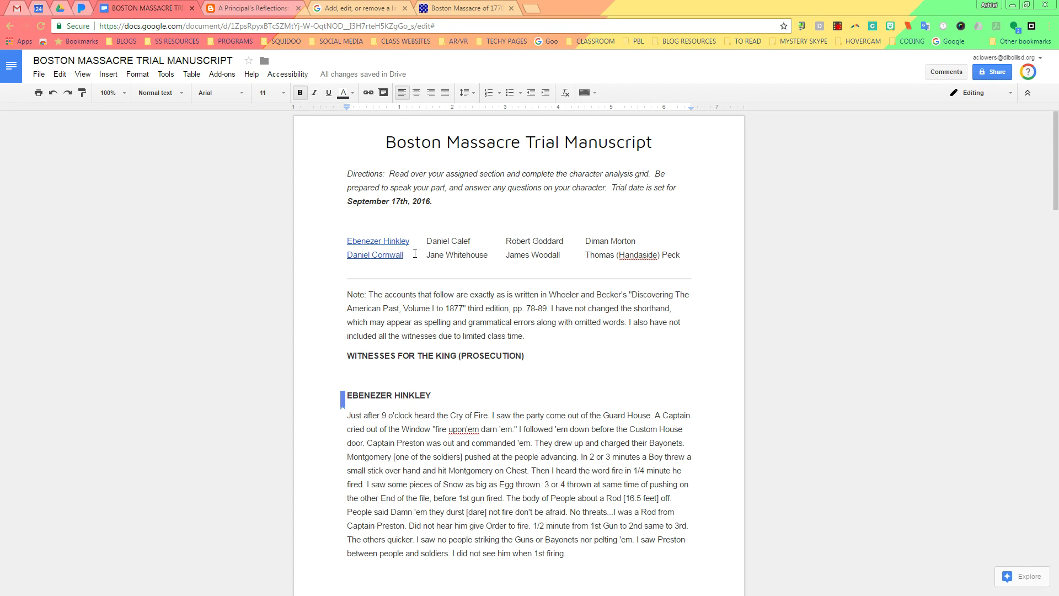
left_click(387, 141)
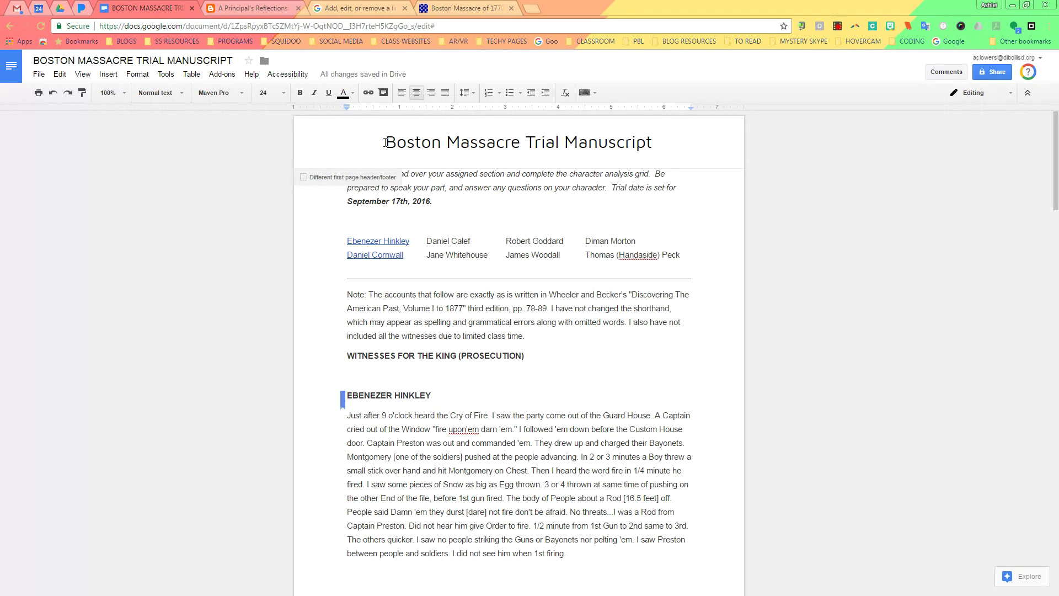
left_click_drag(386, 141, 521, 142)
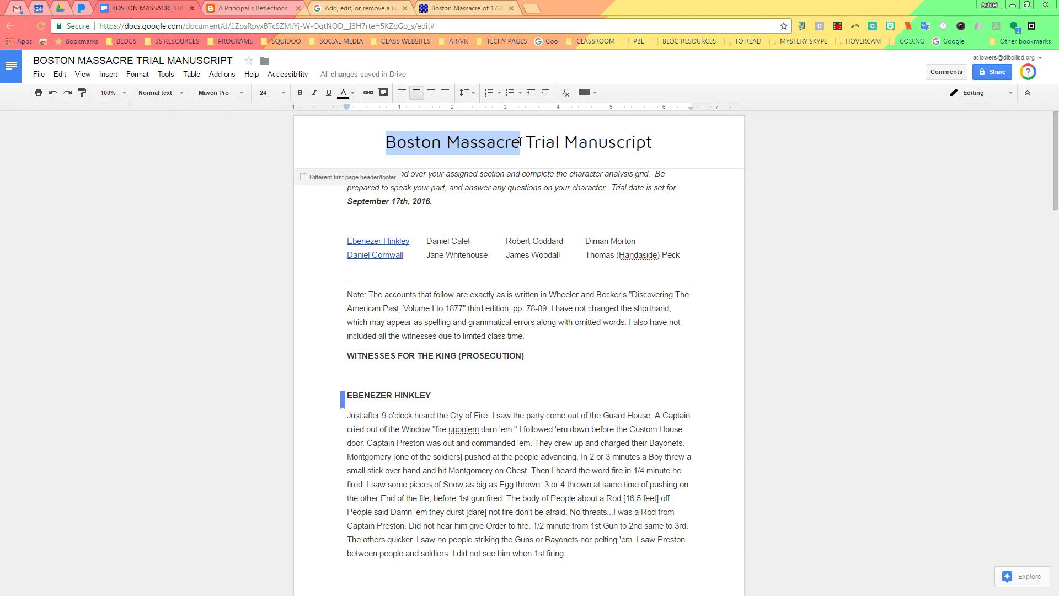
left_click(114, 78)
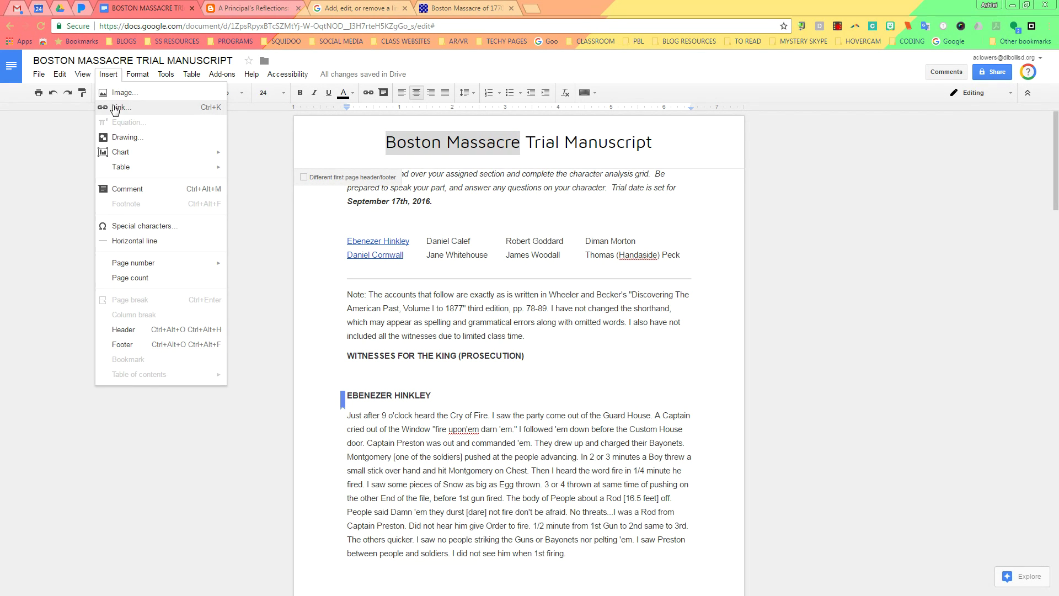
left_click(115, 109)
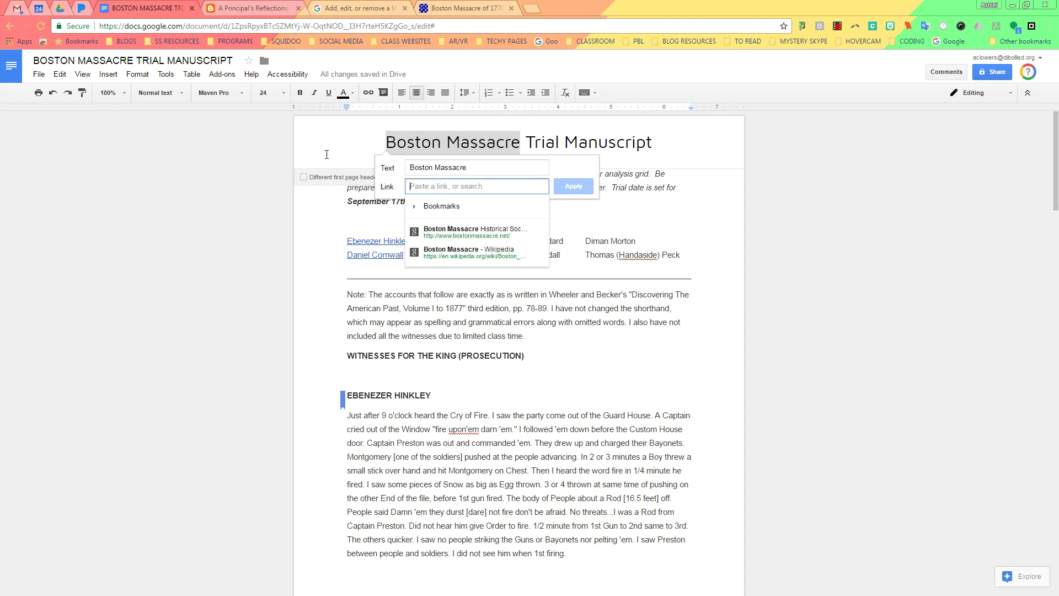
Step: Copy the Boston Massacre website's address from the browser's address bar
left_click(461, 10)
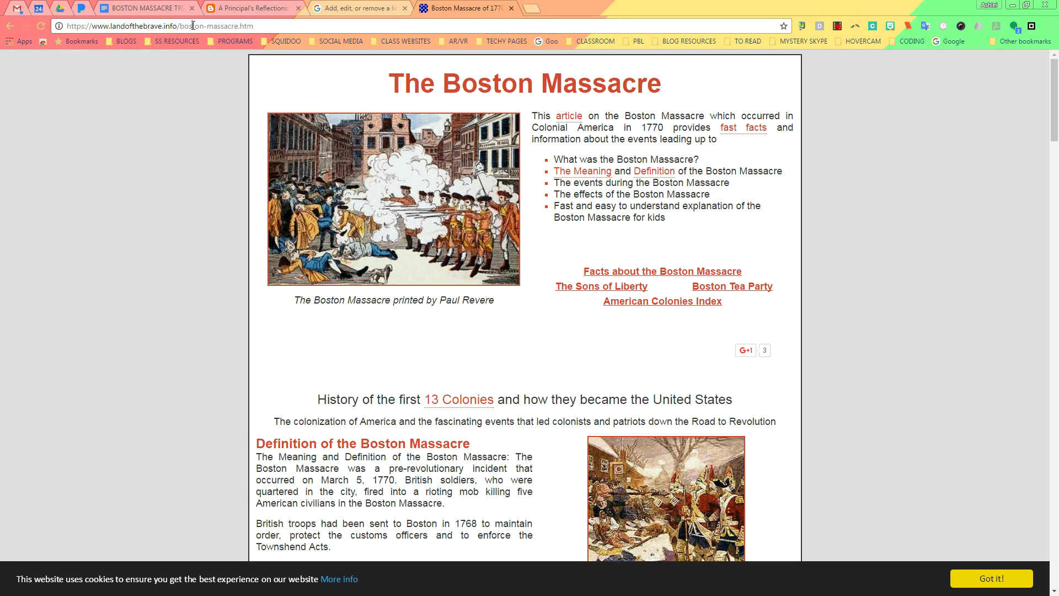
left_click_drag(253, 26, 59, 28)
right_click(84, 25)
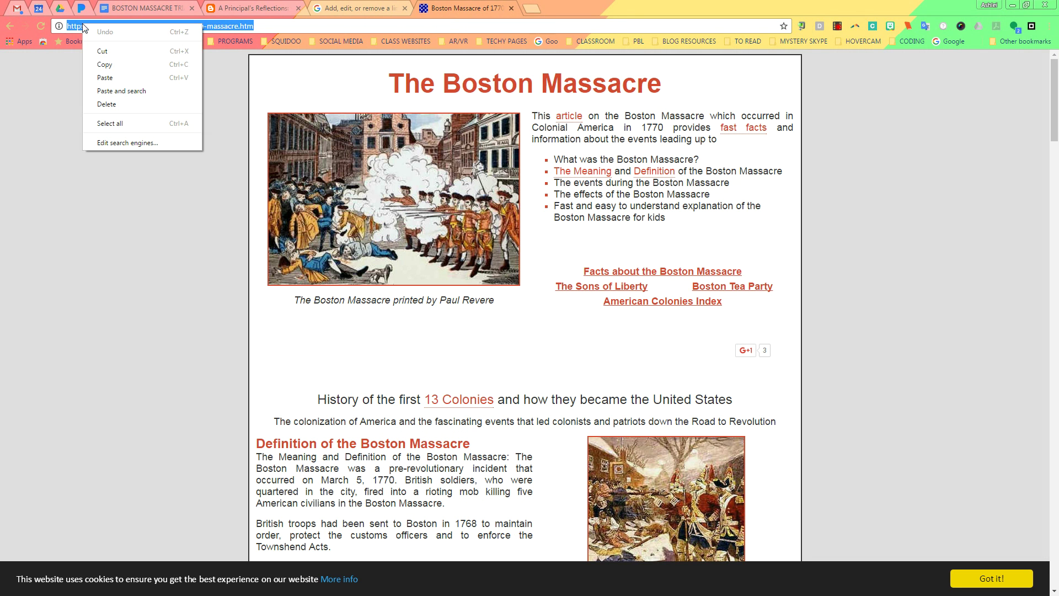
left_click(104, 64)
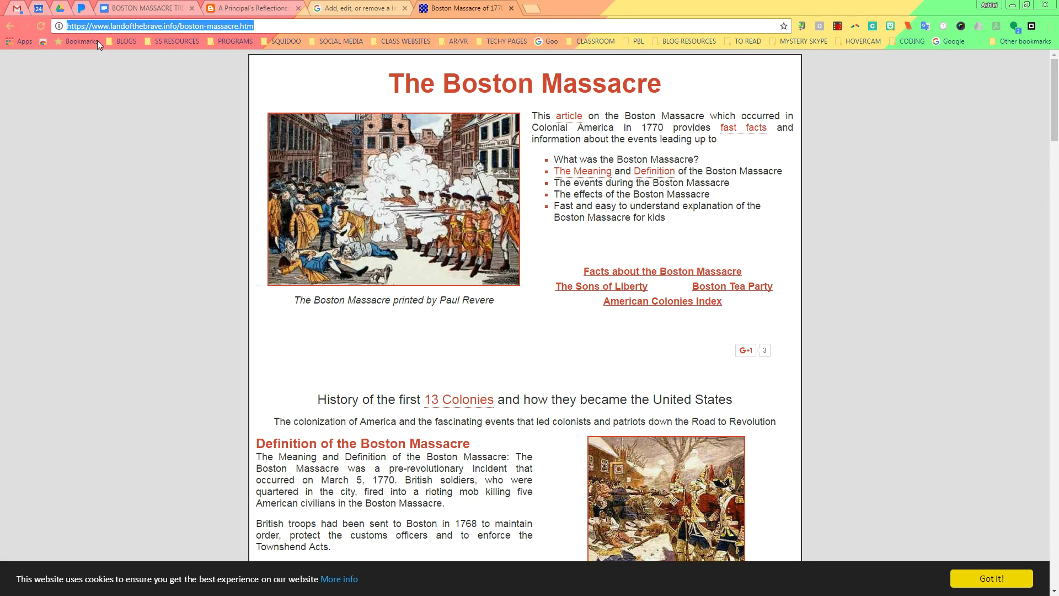
Step: Paste the landofthebrave.info address as the title's link, apply it, and test the page opens
left_click(131, 9)
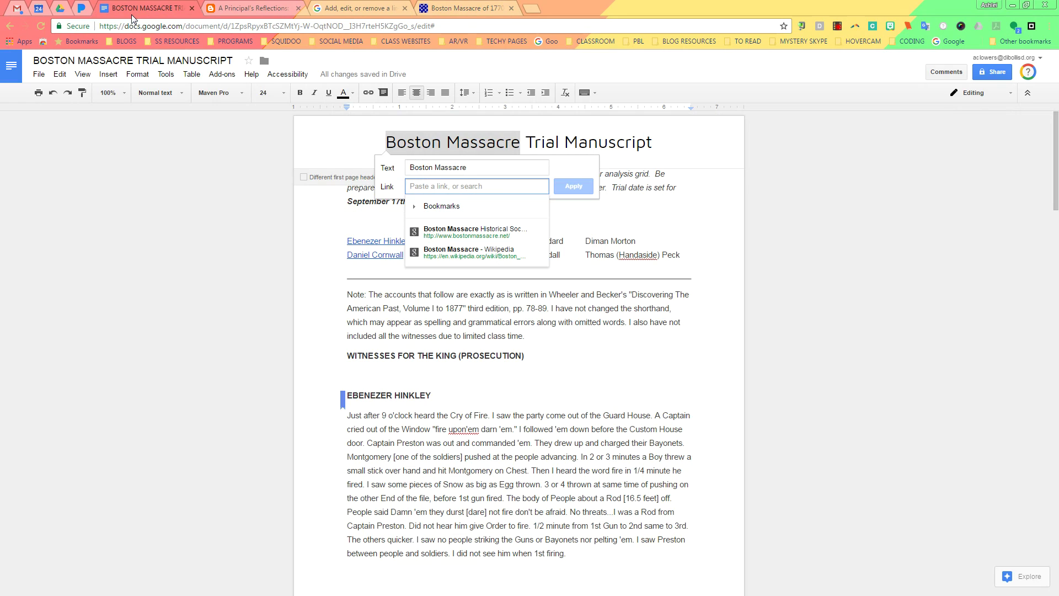
right_click(435, 190)
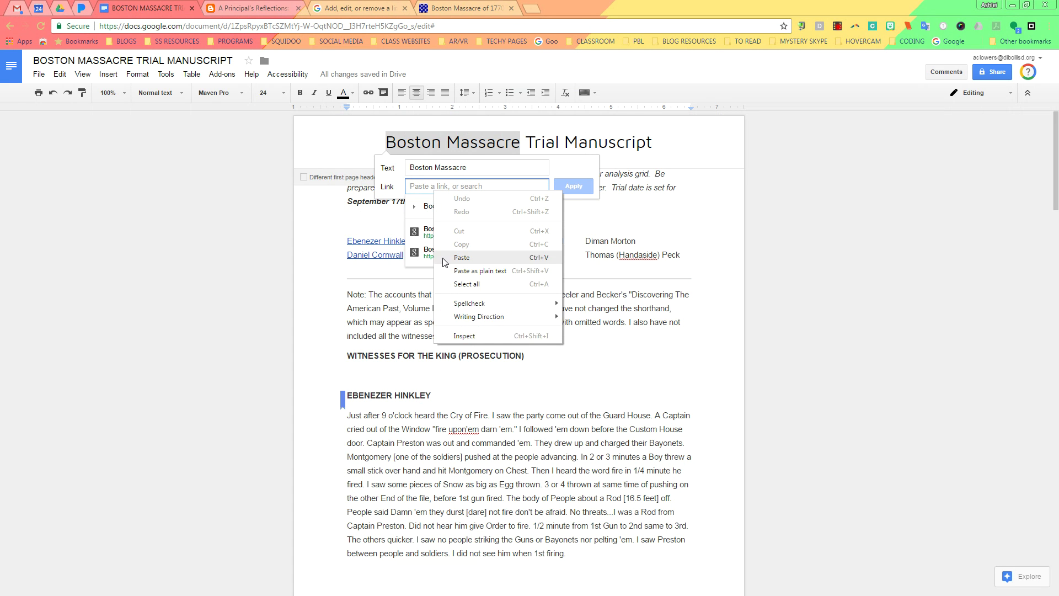
left_click(462, 258)
left_click(573, 187)
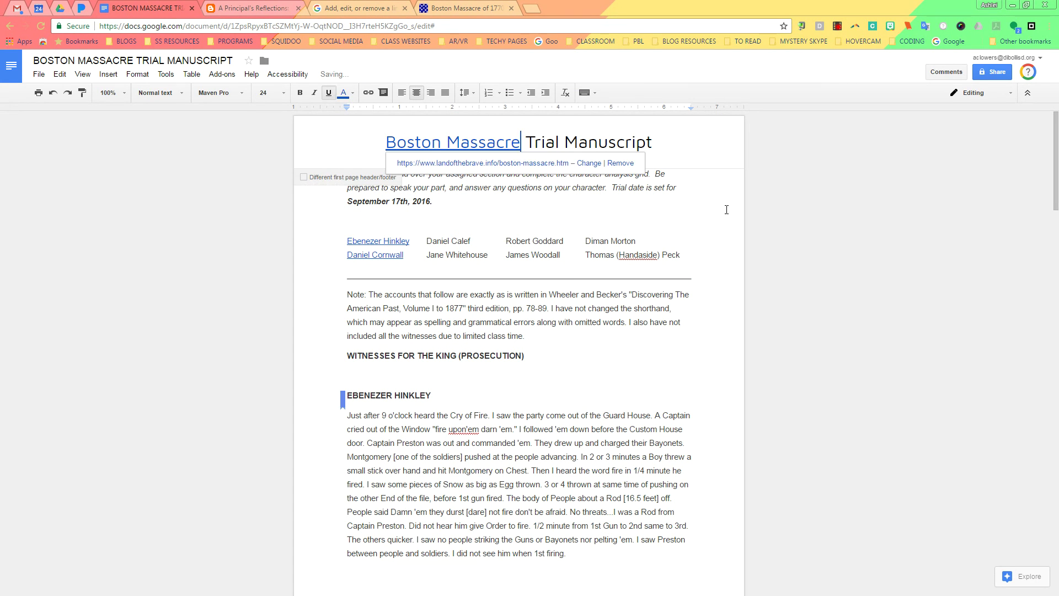
left_click(859, 228)
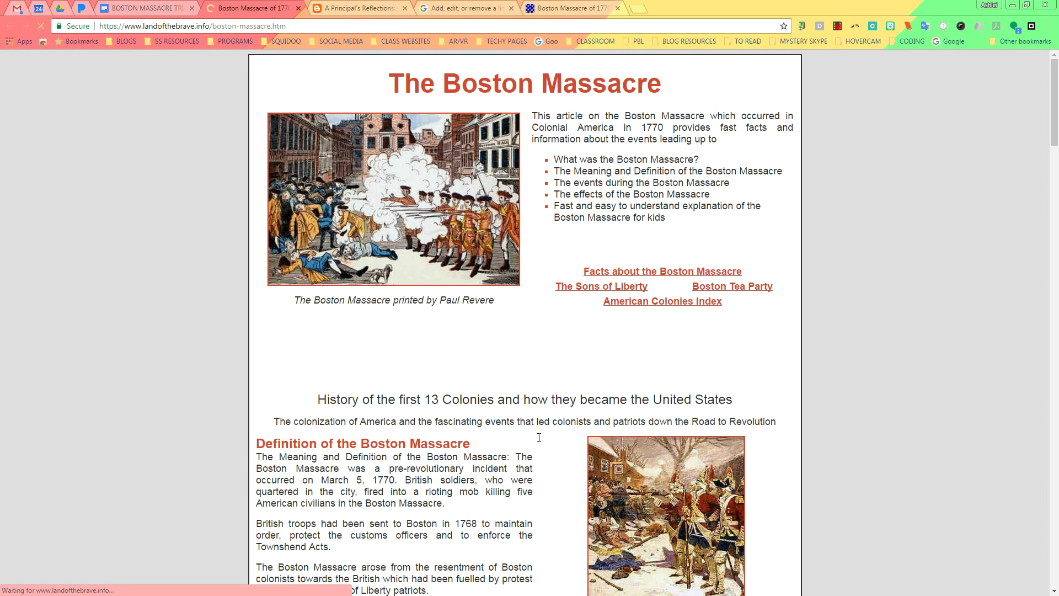
left_click(299, 9)
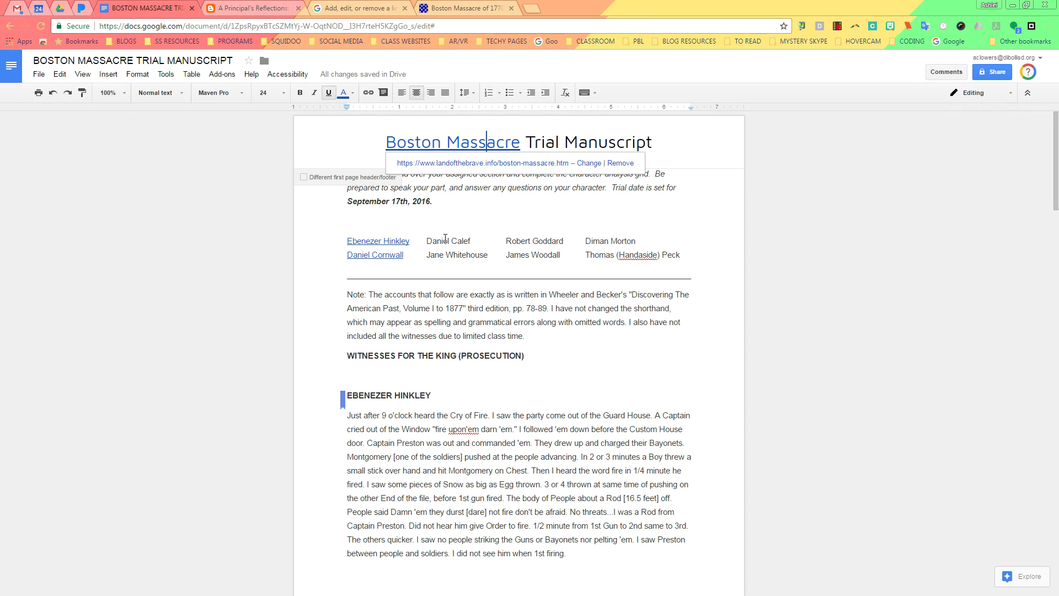
left_click(504, 208)
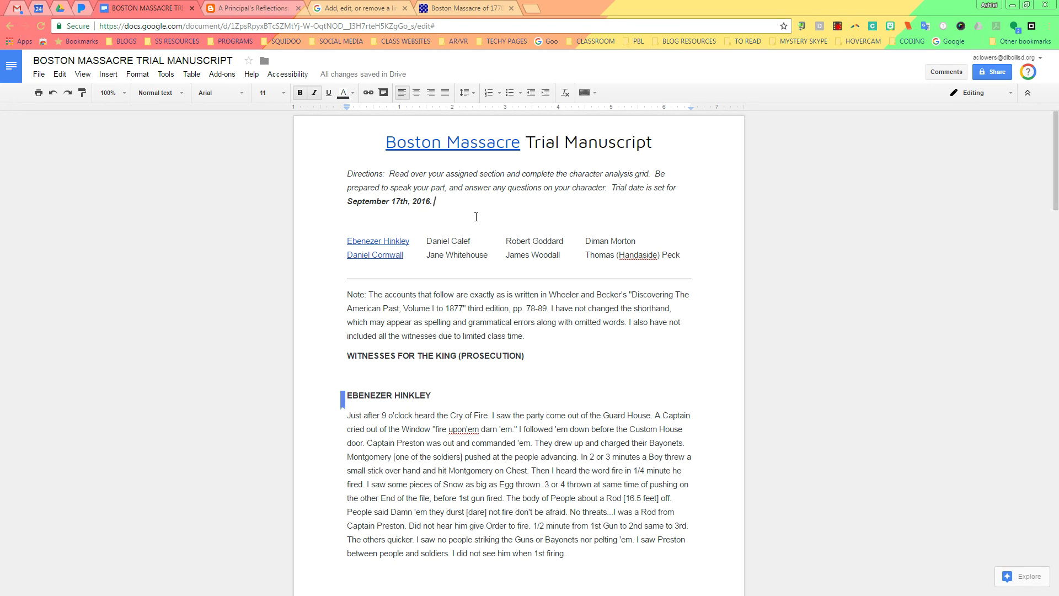
scroll(480, 342, "down", 4)
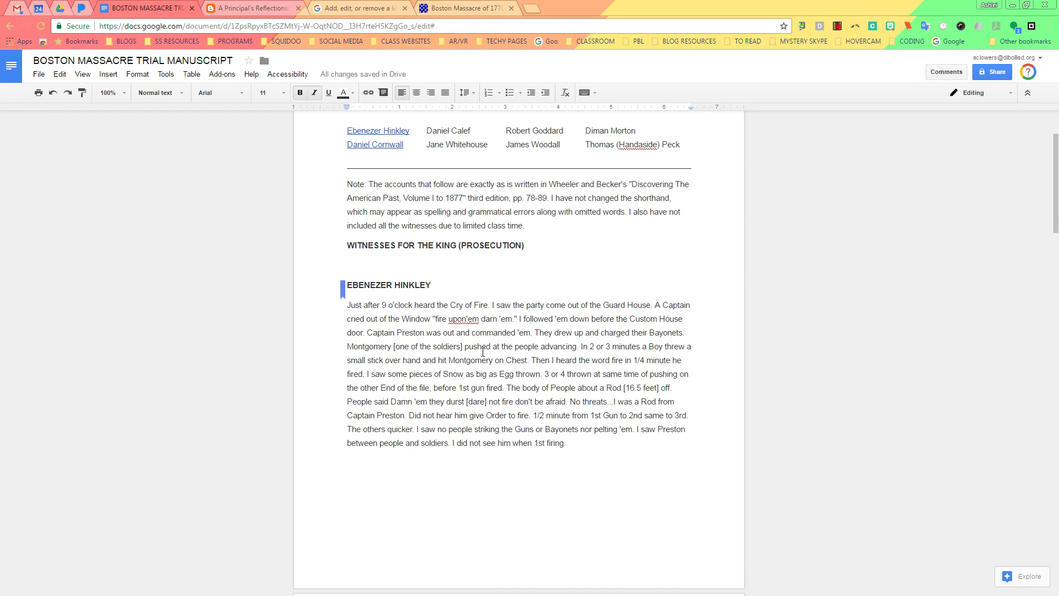
scroll(479, 333, "up", 4)
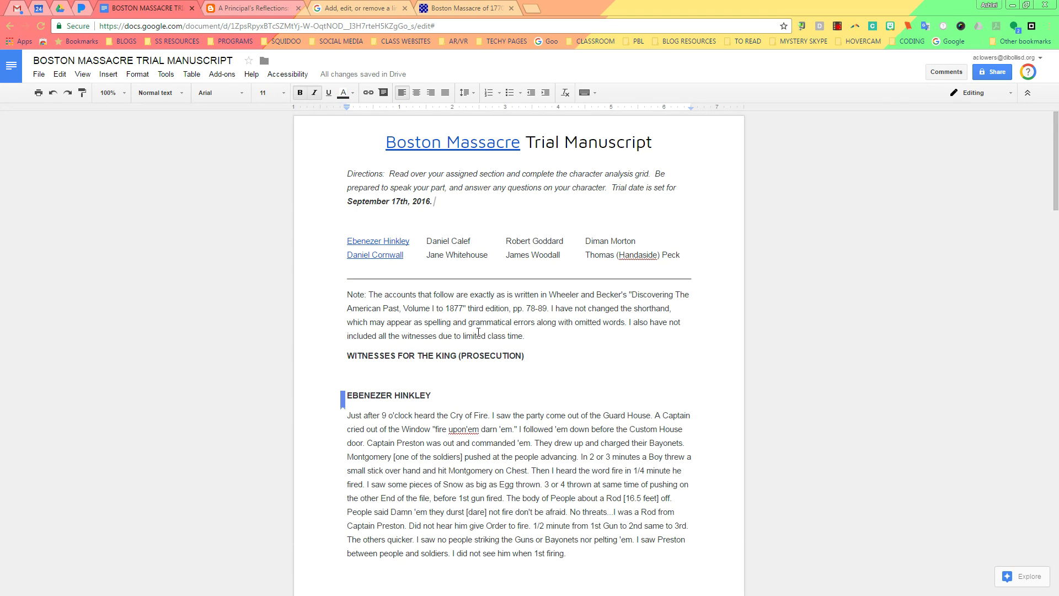
left_click(836, 27)
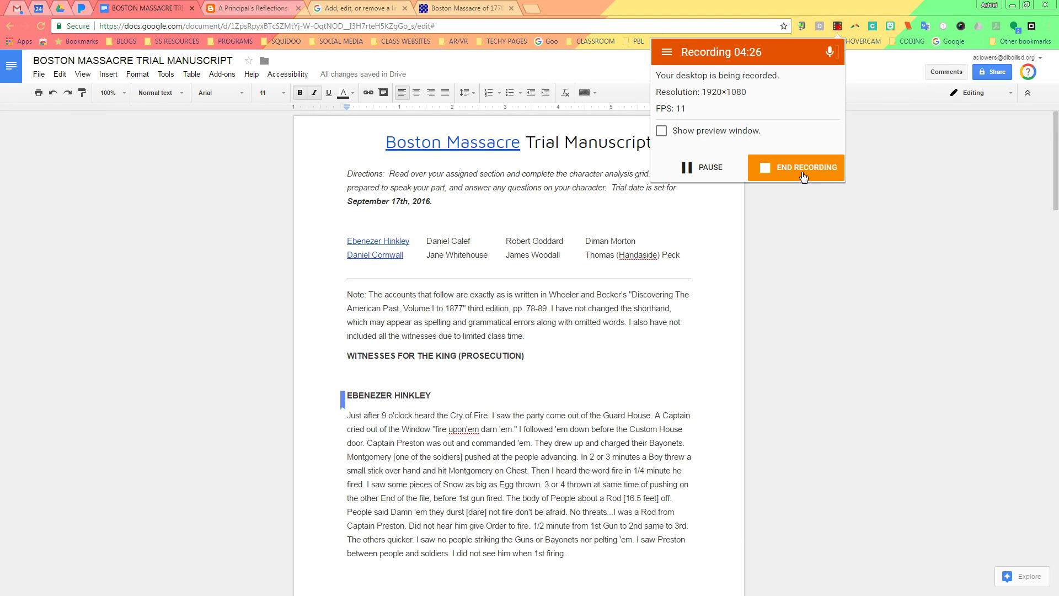